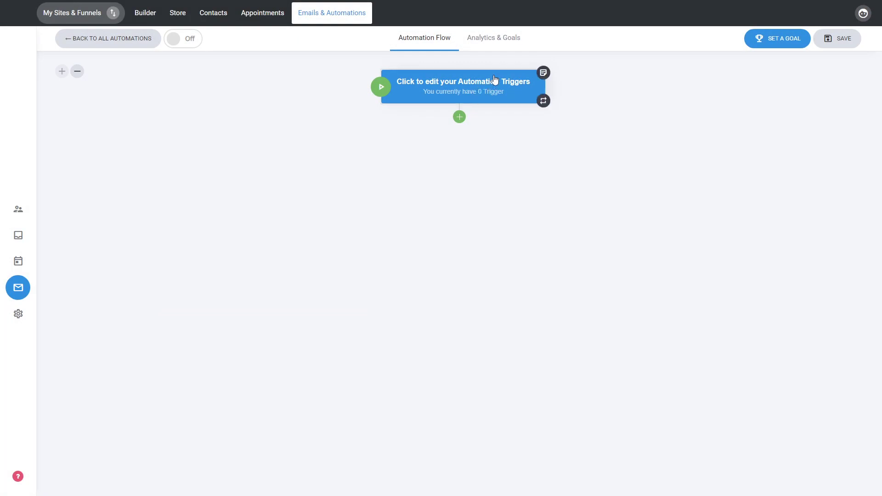
# Add a Delay step to the automation flow that waits a specific amount of time, set to 1 hour
pyautogui.click(462, 119)
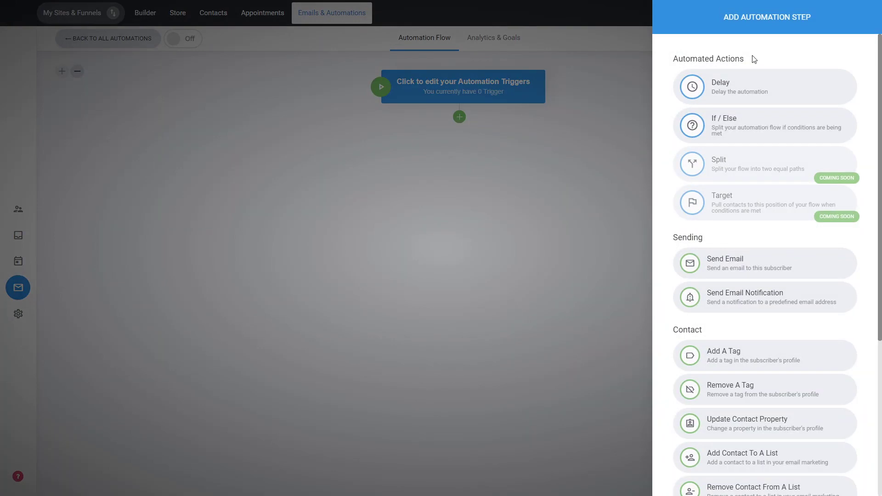
pyautogui.click(745, 96)
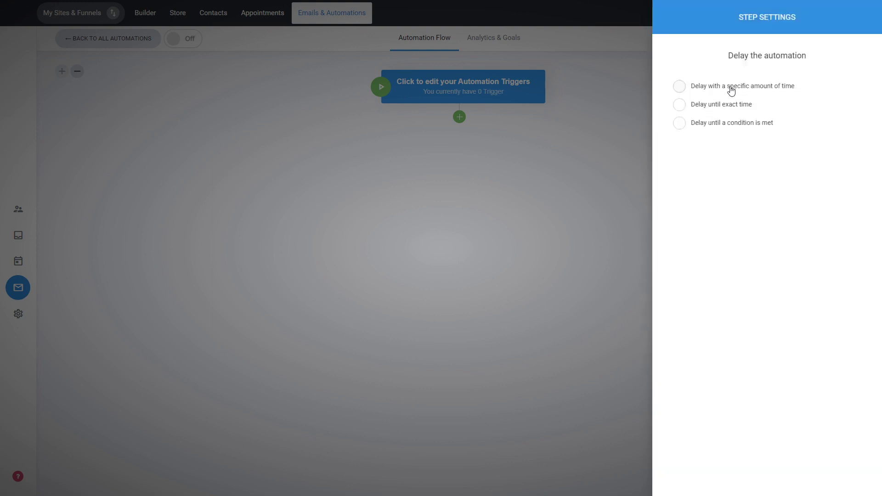
pyautogui.click(731, 91)
pyautogui.click(758, 177)
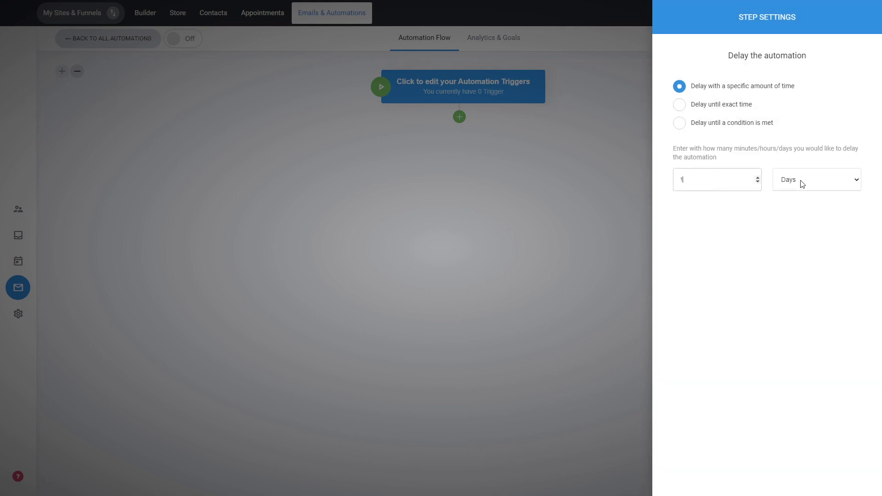
pyautogui.click(801, 209)
pyautogui.click(459, 228)
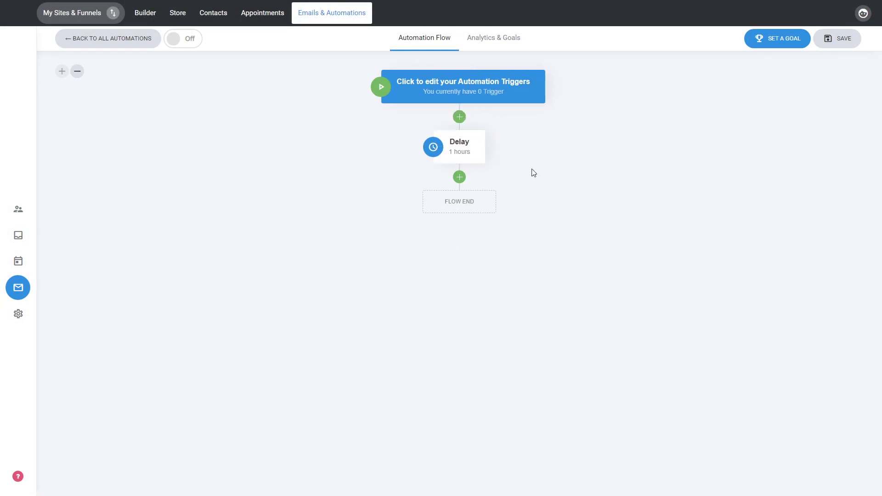
# Add a Send Email step after the delay with the subject "Welcome {first_name}", using the first_name CRM property
pyautogui.click(459, 180)
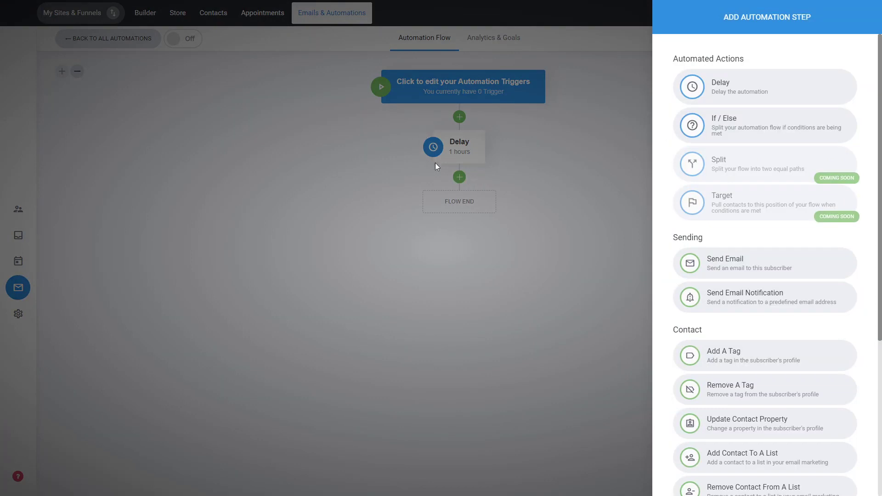
pyautogui.click(745, 269)
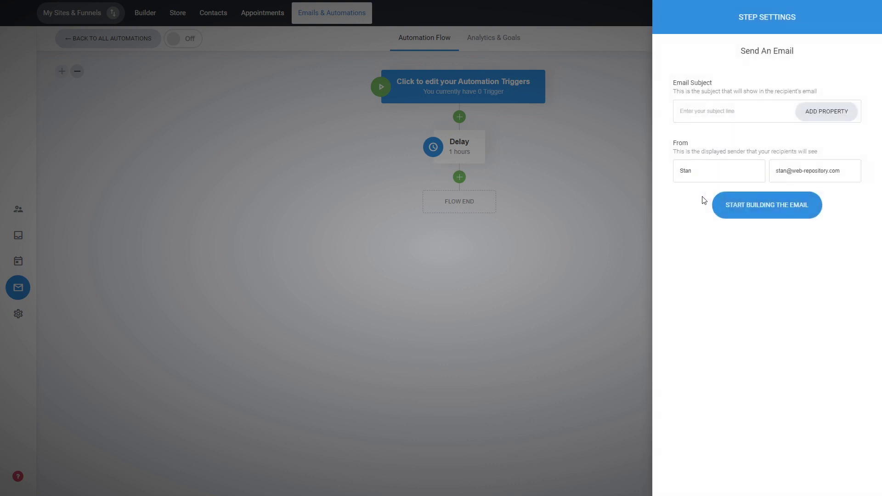
pyautogui.click(745, 117)
pyautogui.write('Welcome')
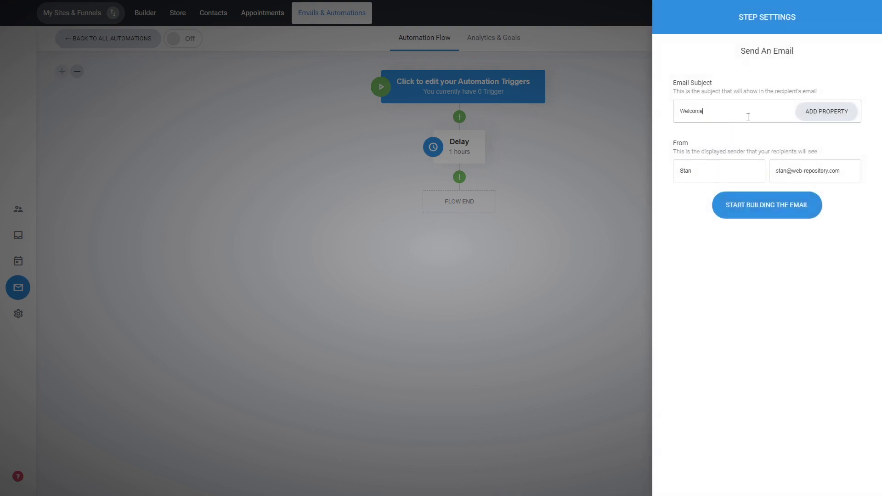
pyautogui.click(824, 115)
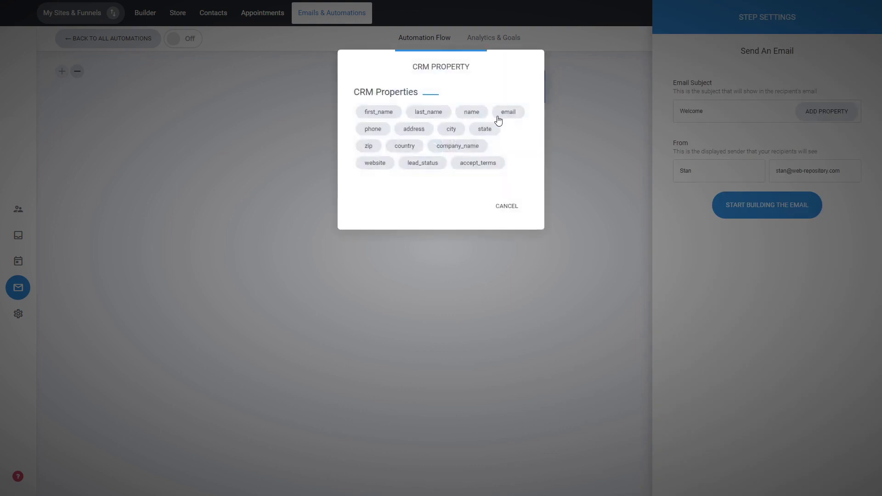
pyautogui.click(386, 116)
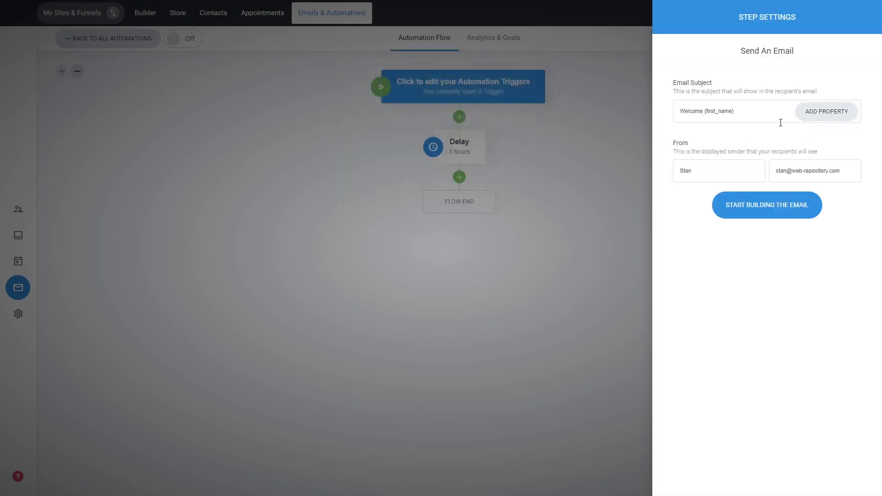
# Build the email from the "Have You Tried?" template, save the design and return to the automation flow
pyautogui.click(767, 209)
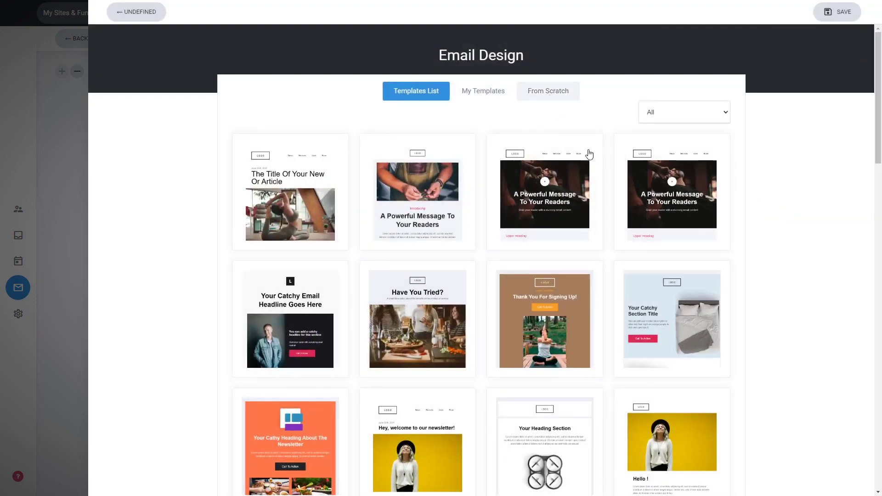
pyautogui.click(423, 312)
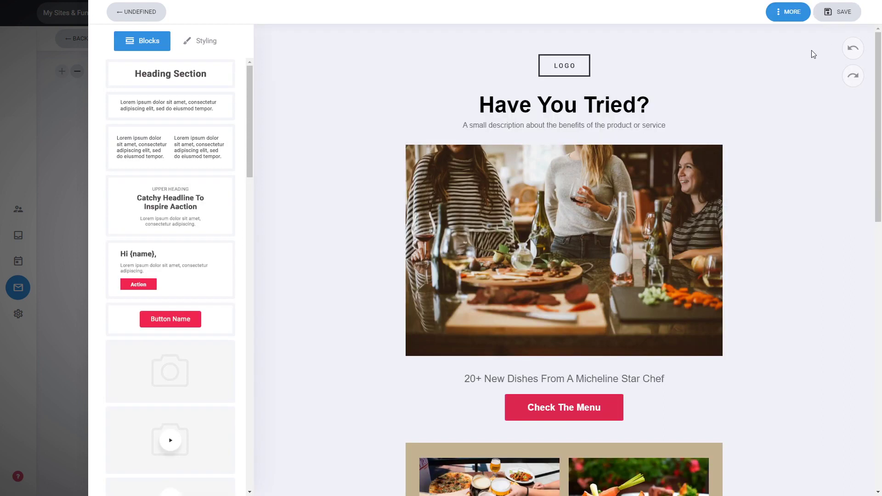
pyautogui.click(789, 18)
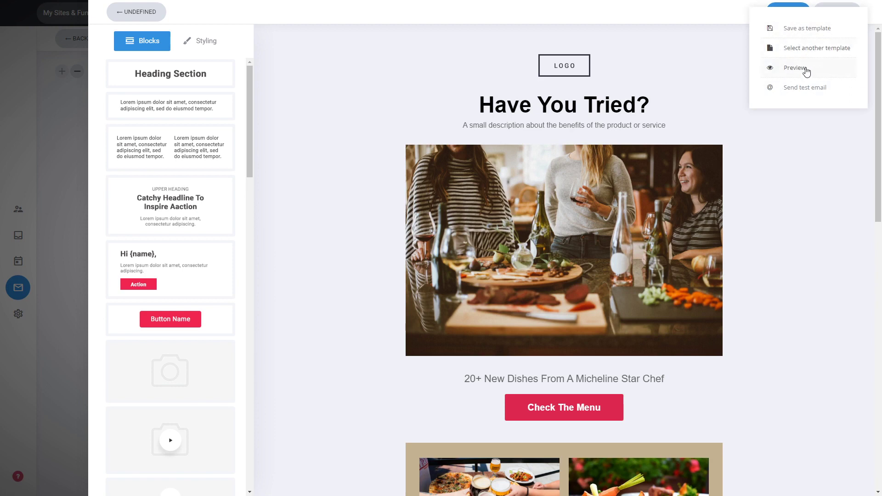
pyautogui.click(787, 171)
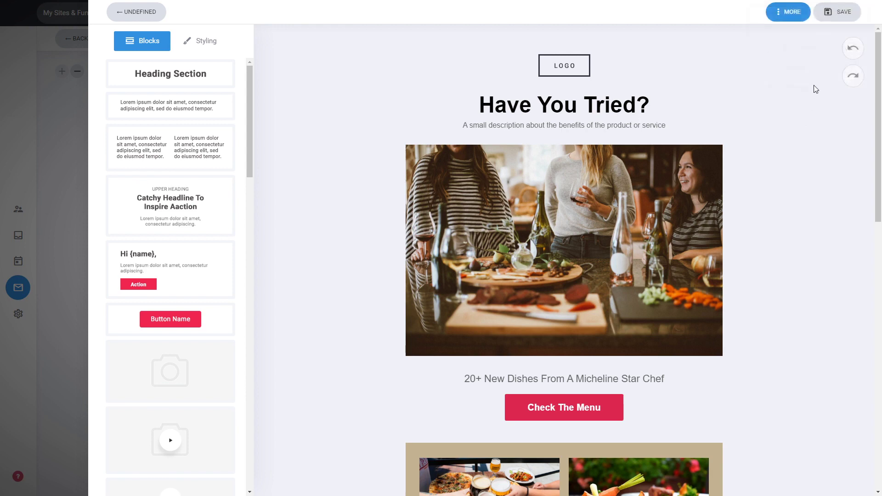
pyautogui.click(839, 15)
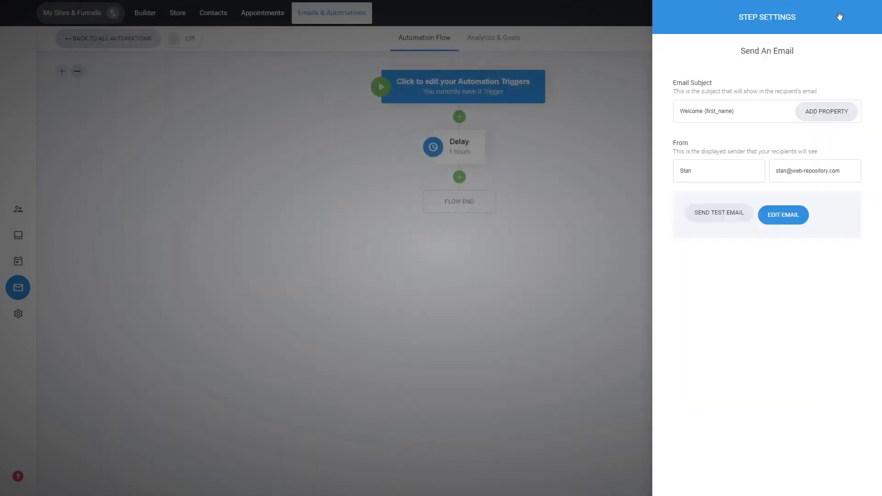
pyautogui.click(591, 331)
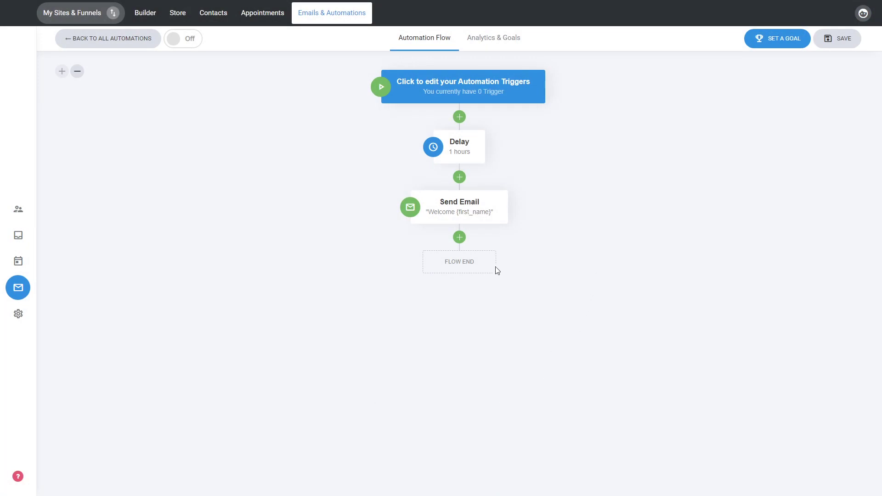
# Add an If / Else step after the email that splits the flow on the condition Country is Australia
pyautogui.click(460, 238)
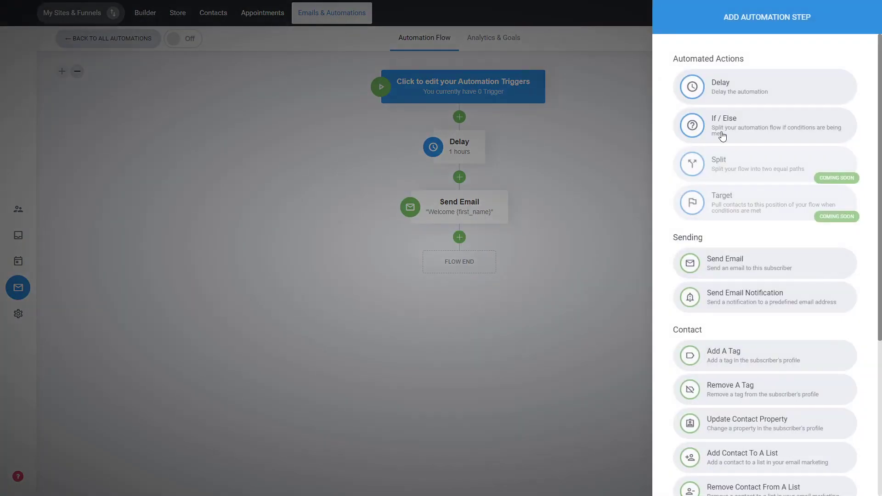
pyautogui.click(749, 129)
pyautogui.click(711, 90)
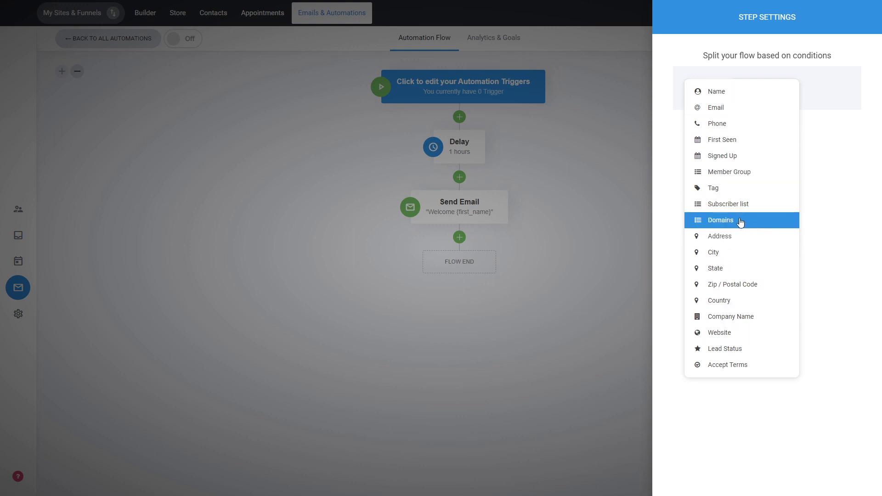
pyautogui.click(714, 306)
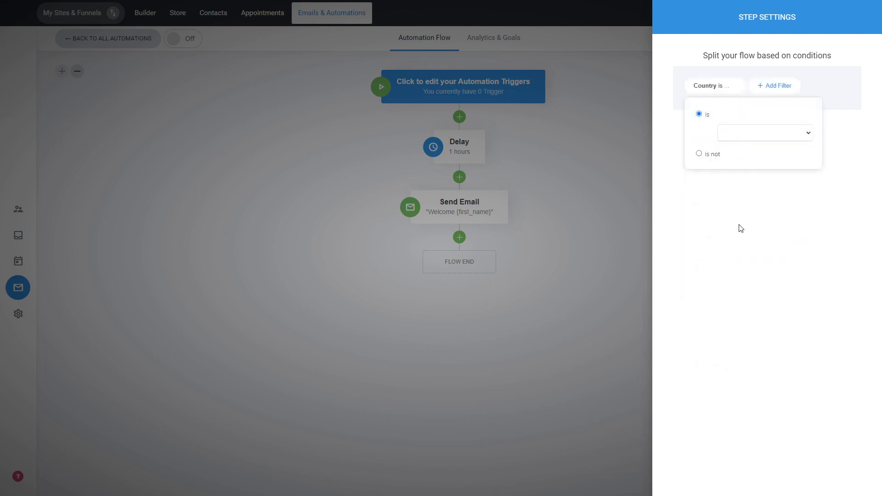
pyautogui.click(741, 248)
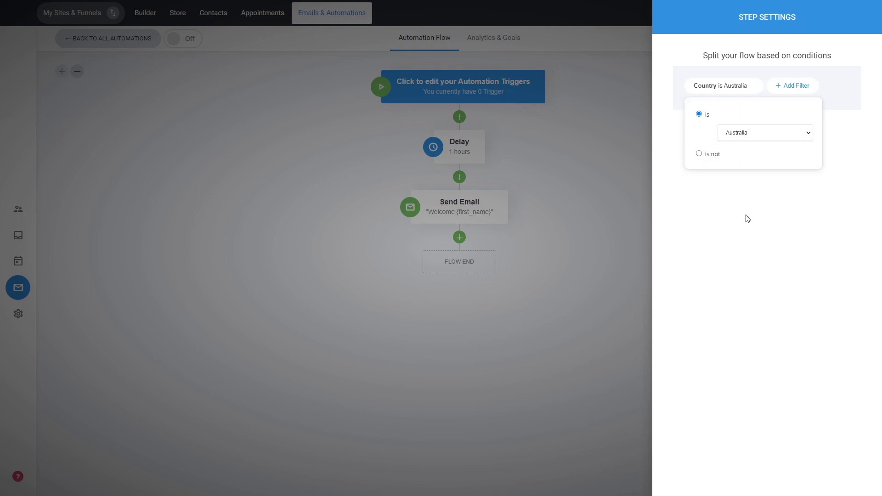
pyautogui.click(592, 226)
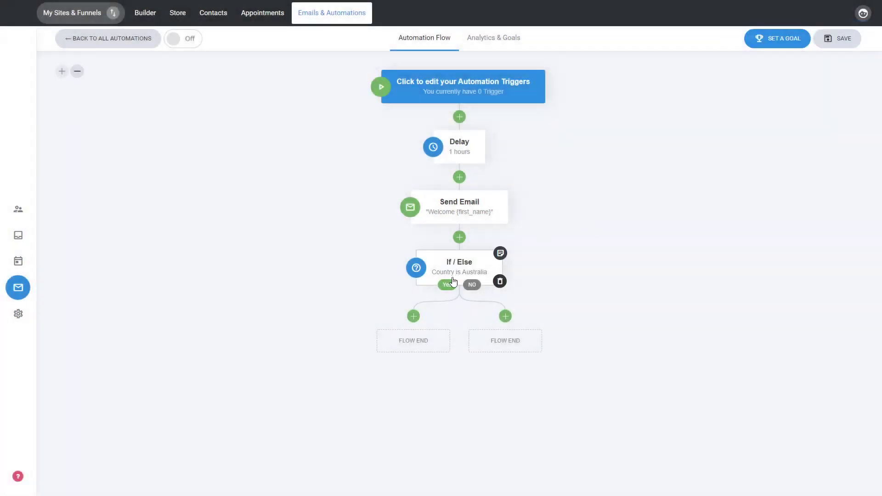
# Add an Add A Tag step to the Yes branch of the If / Else split and select the Australia tag
pyautogui.click(413, 316)
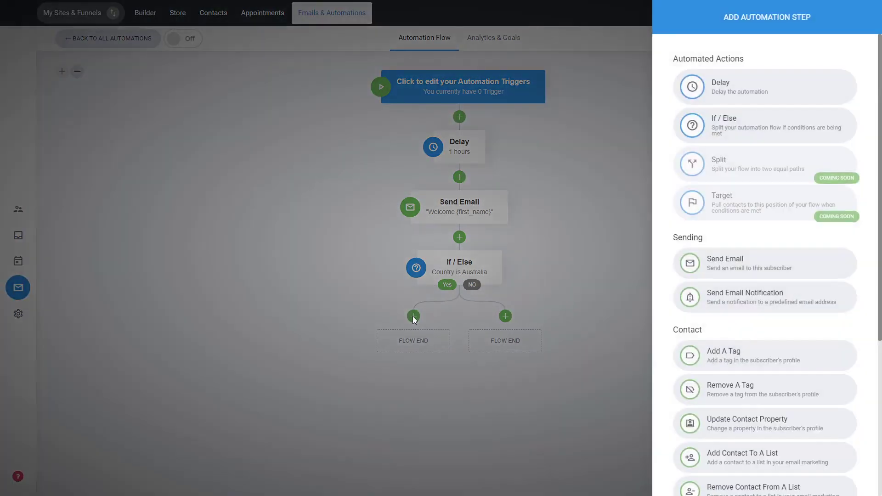
pyautogui.click(741, 356)
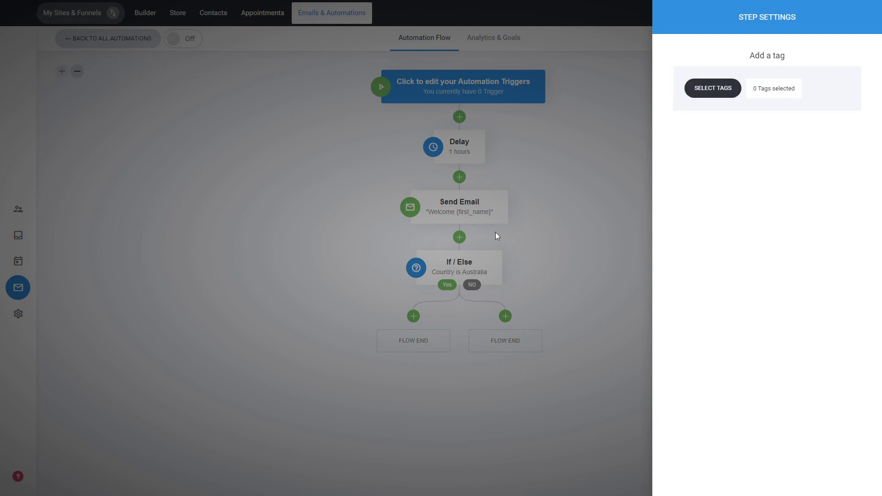
pyautogui.click(718, 89)
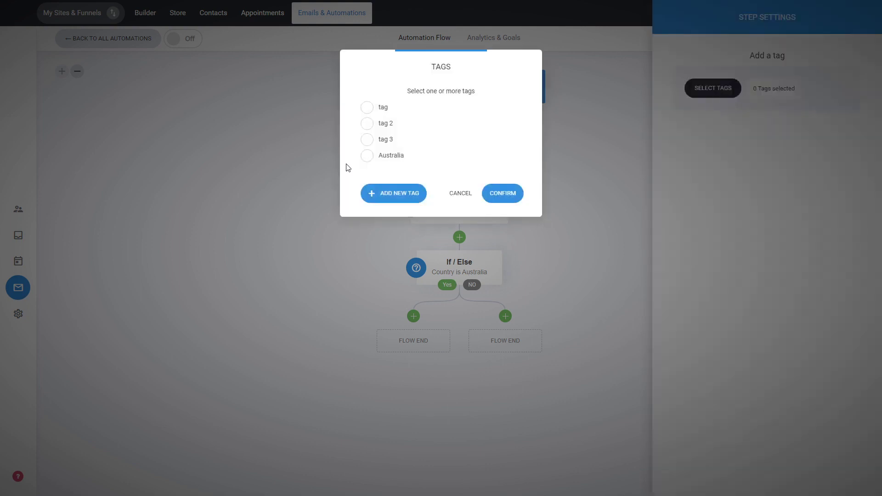
pyautogui.click(392, 160)
pyautogui.click(504, 198)
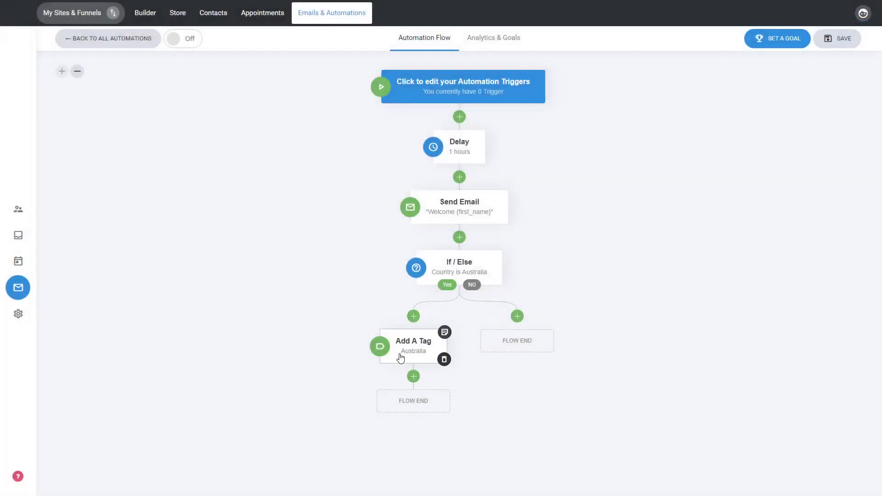
pyautogui.click(518, 317)
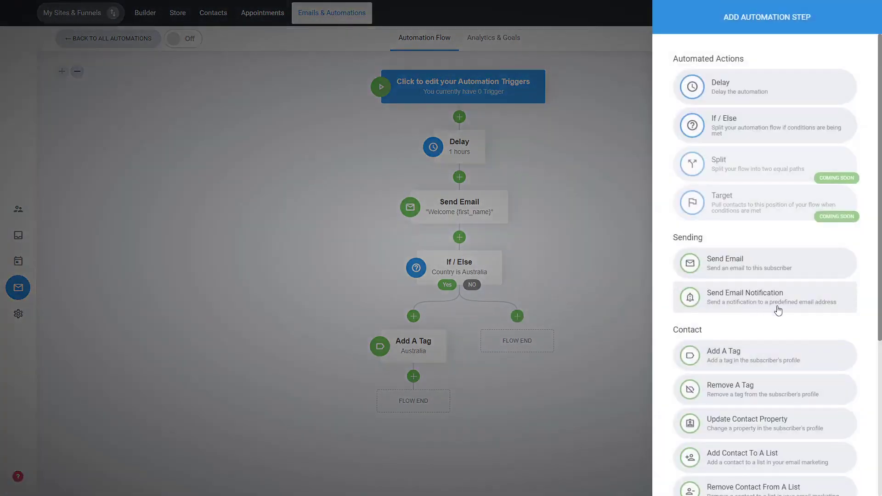
pyautogui.scroll(-3, 780, 316)
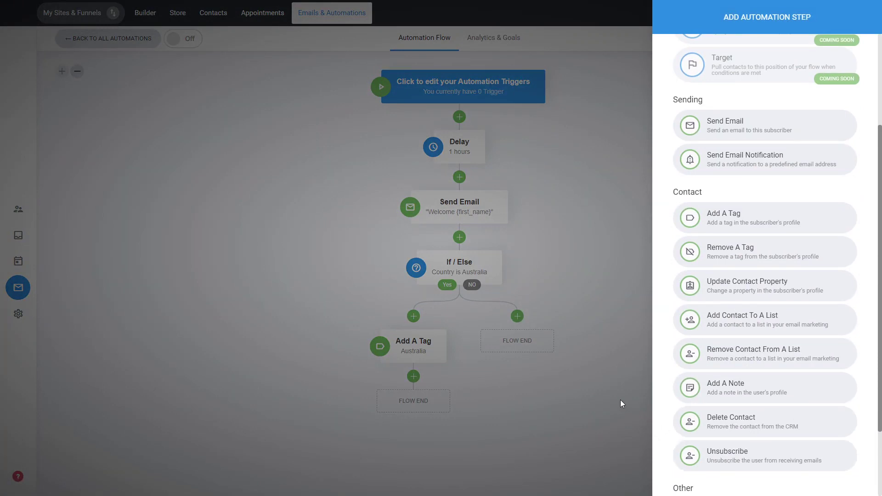
pyautogui.click(580, 256)
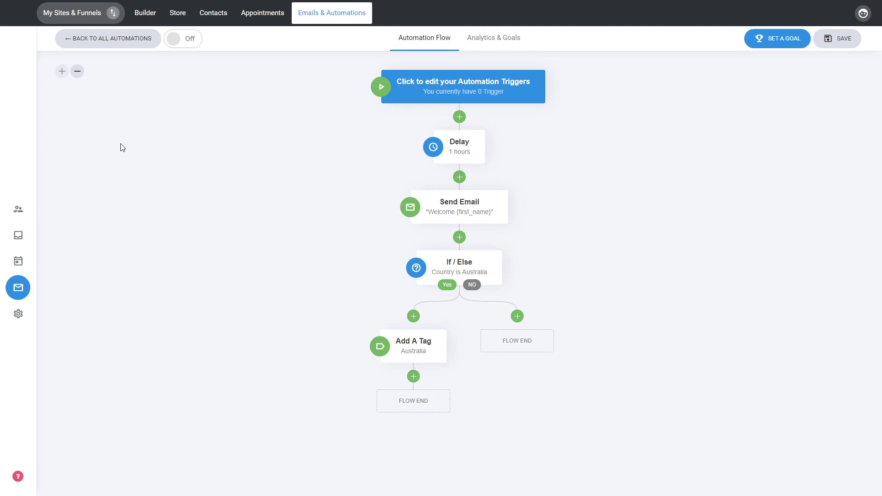
pyautogui.click(78, 72)
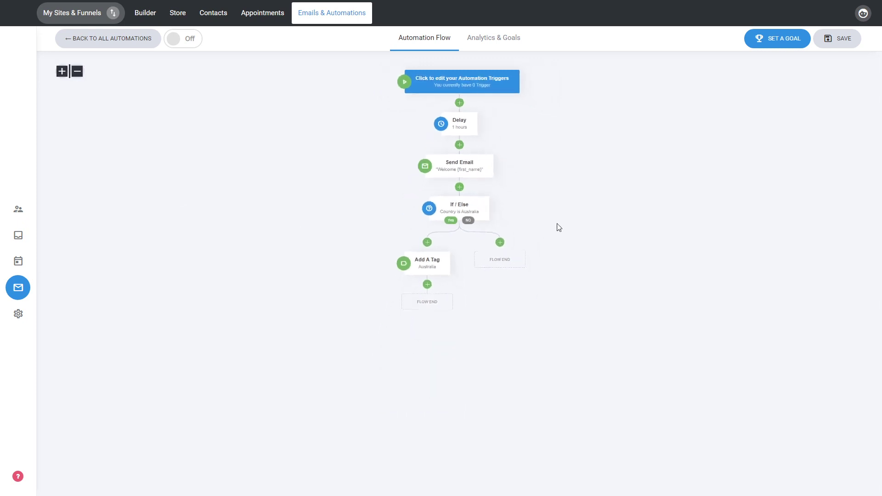
pyautogui.click(63, 78)
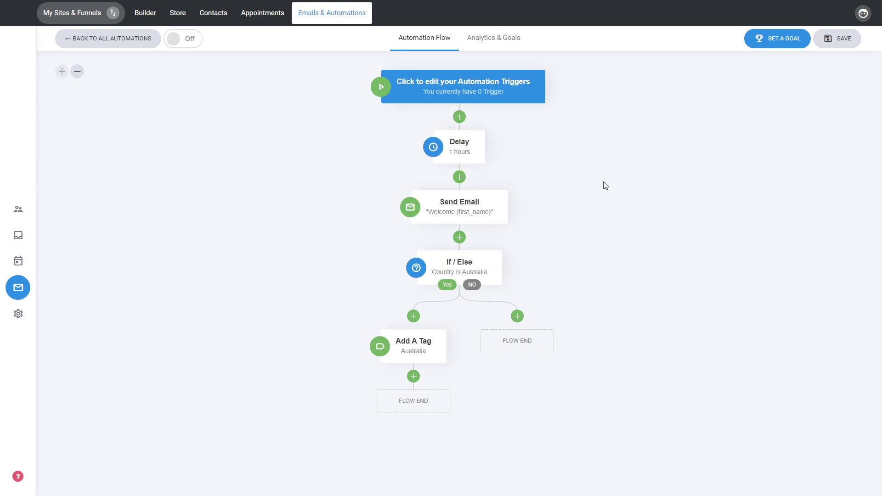
# Add an automation trigger that starts the flow when a contact is added to List 2
pyautogui.click(504, 96)
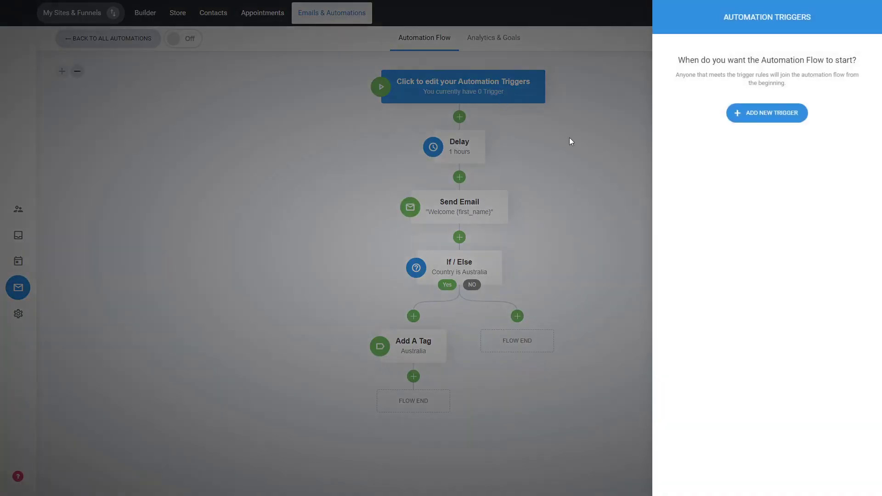
pyautogui.click(749, 120)
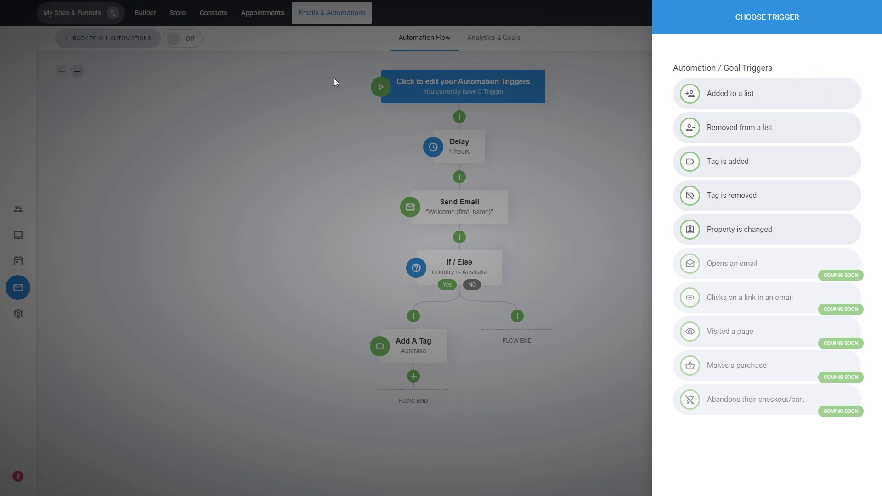
pyautogui.click(757, 101)
pyautogui.click(701, 94)
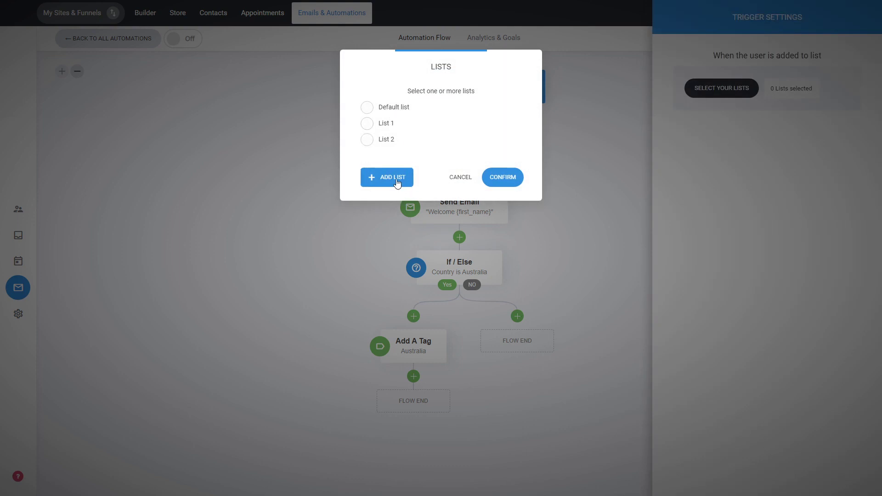
pyautogui.click(388, 140)
pyautogui.click(498, 178)
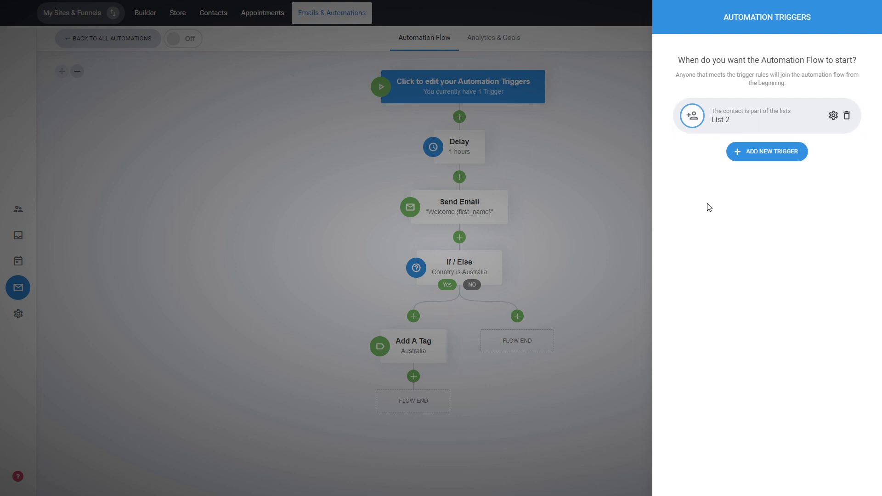
pyautogui.click(596, 170)
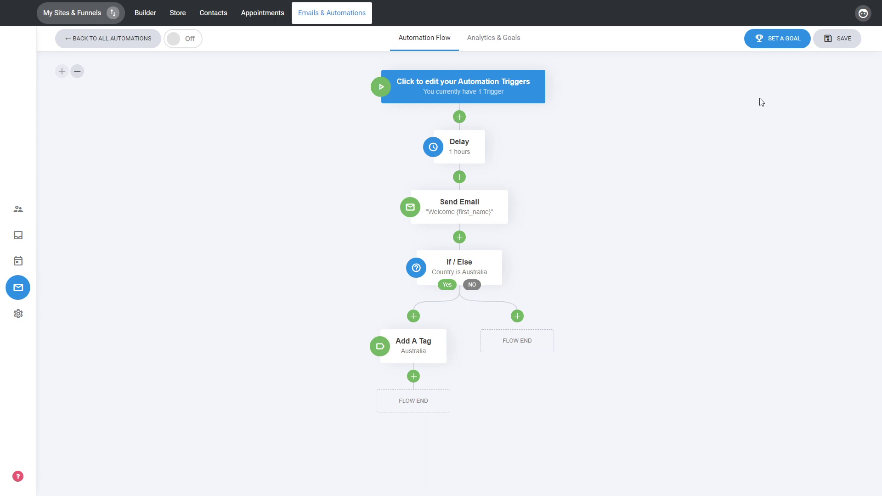
# Add an automation goal that is reached when a contact is tagged with tag 2, and check it in the goals list
pyautogui.click(775, 49)
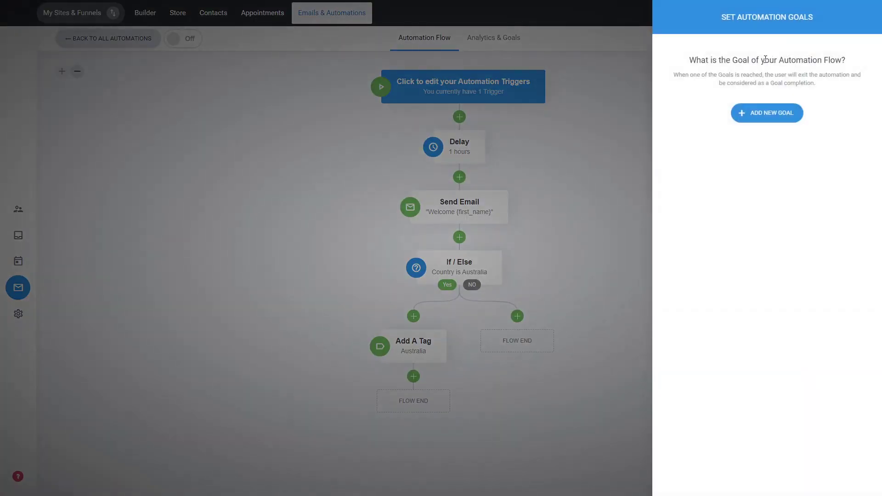
pyautogui.click(771, 118)
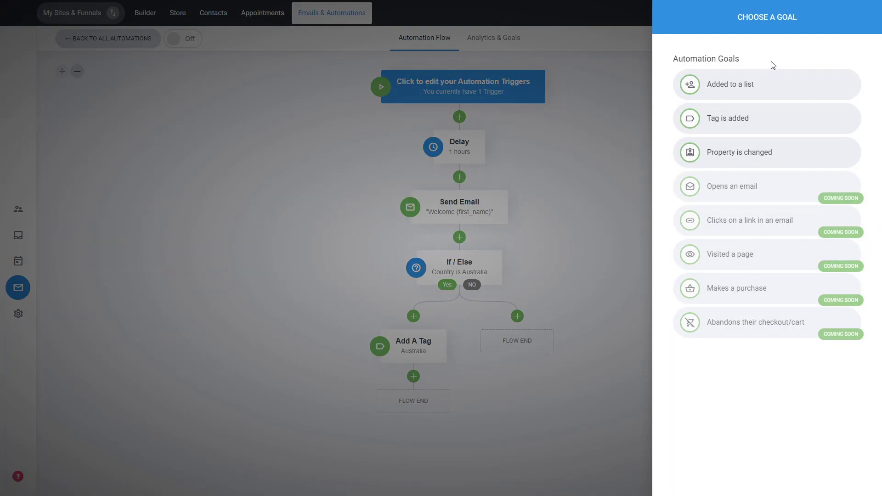
pyautogui.click(771, 120)
pyautogui.click(713, 90)
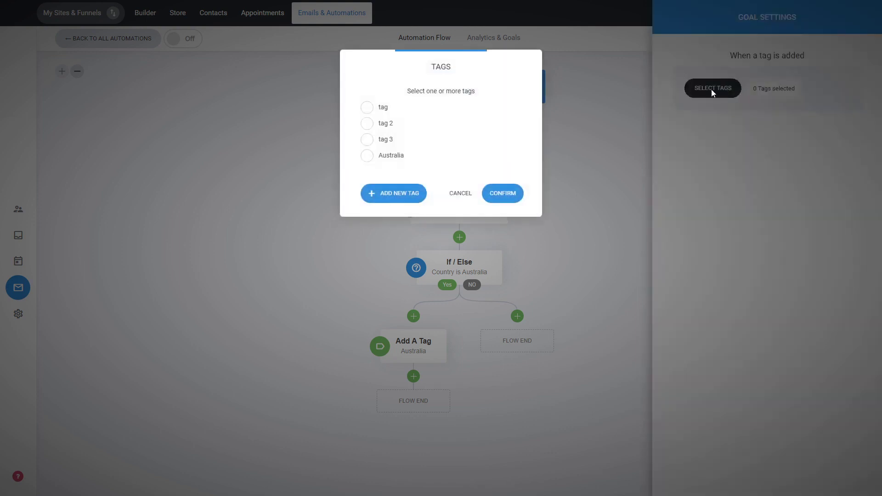
pyautogui.click(386, 124)
pyautogui.click(503, 193)
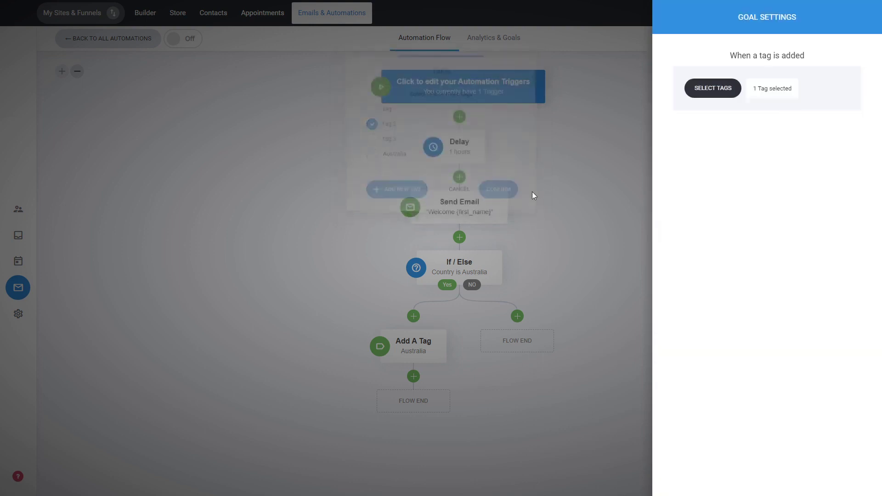
pyautogui.click(563, 226)
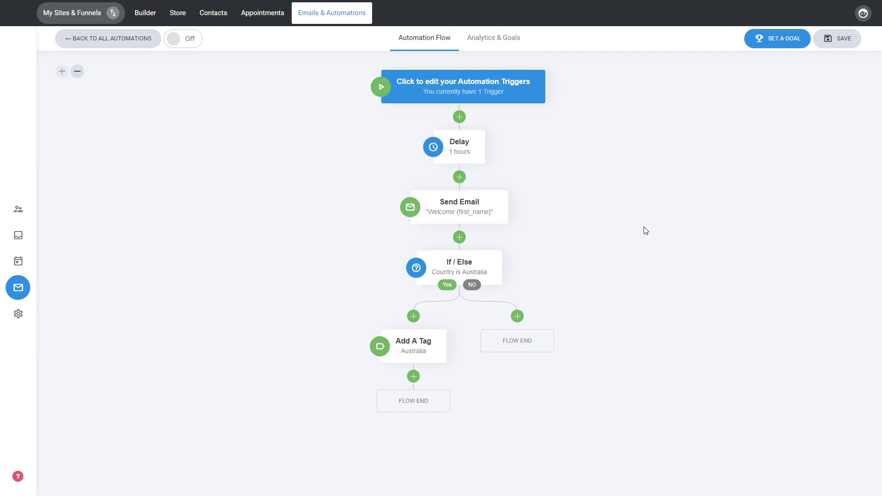
pyautogui.click(773, 39)
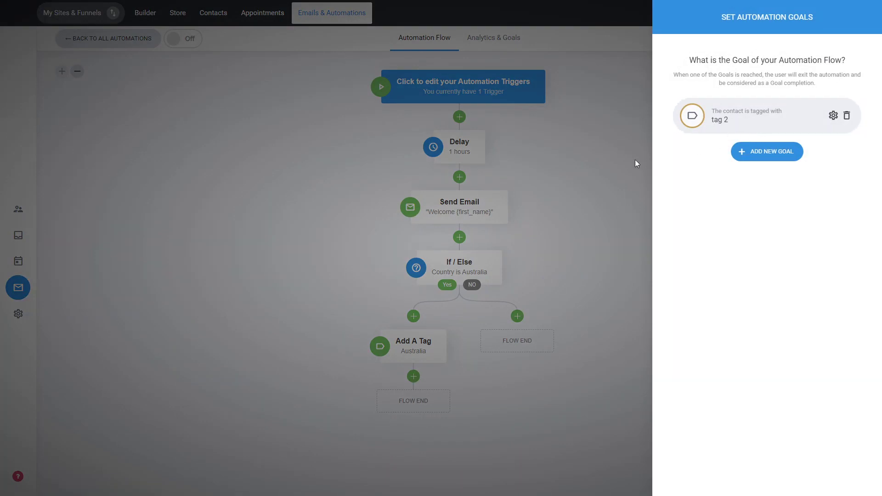
pyautogui.click(572, 150)
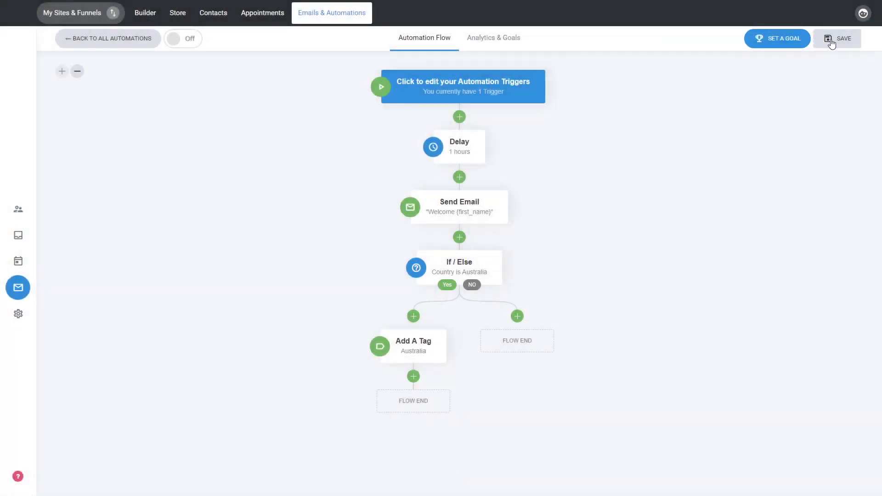
# Save the automation flow and turn the automation on
pyautogui.click(831, 43)
pyautogui.click(186, 45)
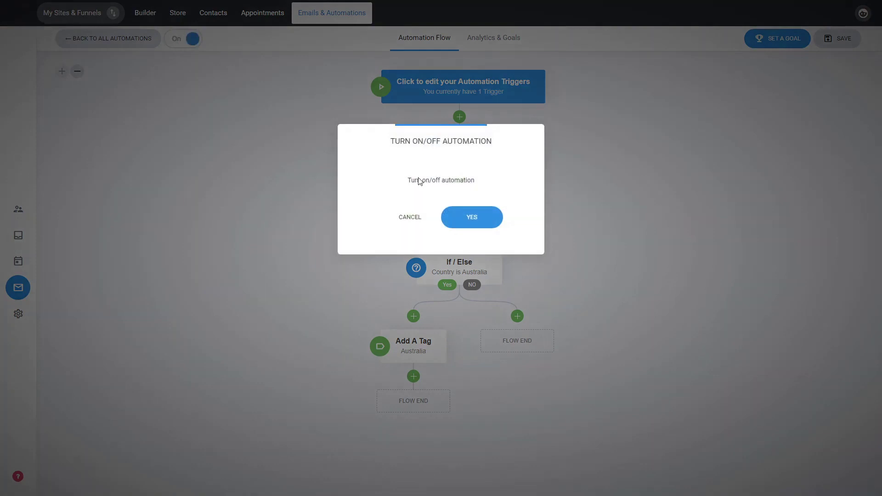
pyautogui.click(477, 223)
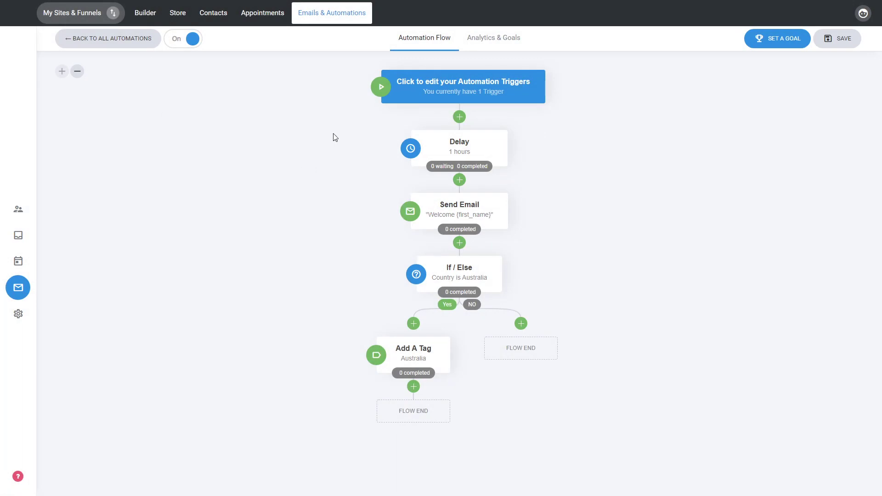
# Review the automation's analytics, goal completion and flow emails, and return to the automation flow
pyautogui.click(497, 45)
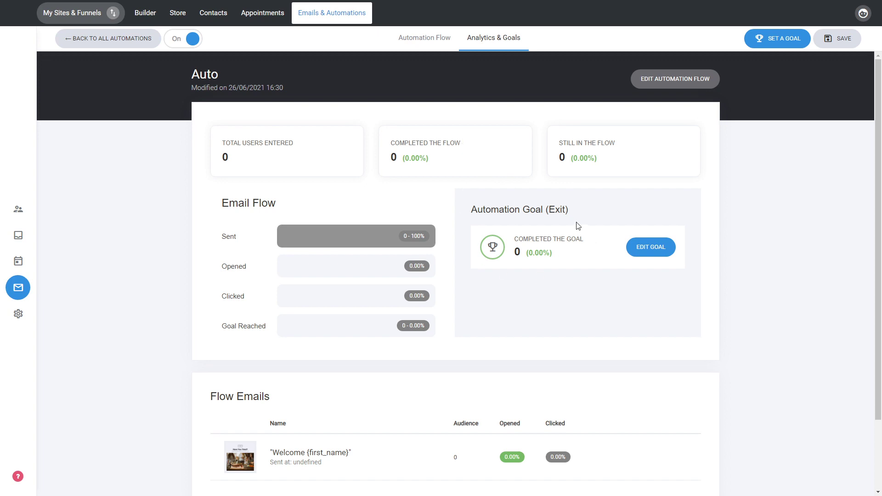
pyautogui.scroll(-2, 565, 239)
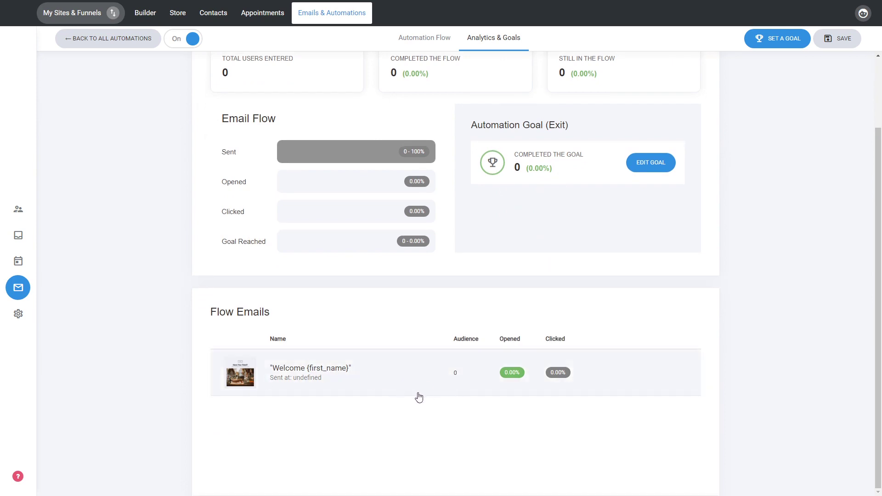
pyautogui.scroll(2, 415, 398)
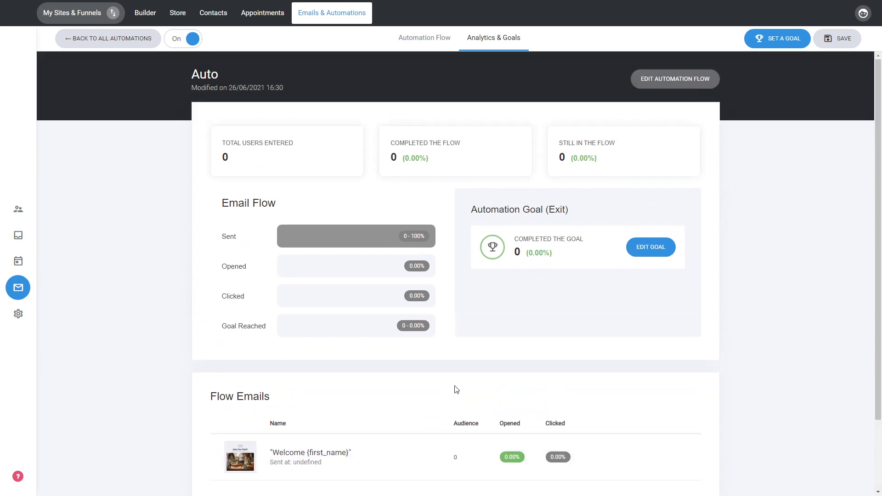
pyautogui.click(686, 83)
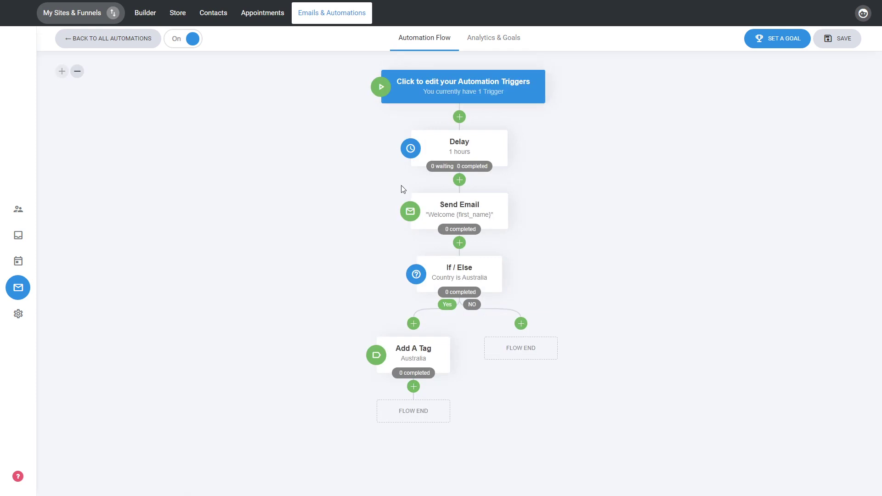
# Move the Send Email step above the Delay step and back below it
pyautogui.moveTo(437, 173)
pyautogui.moveTo(453, 235)
pyautogui.moveTo(476, 216)
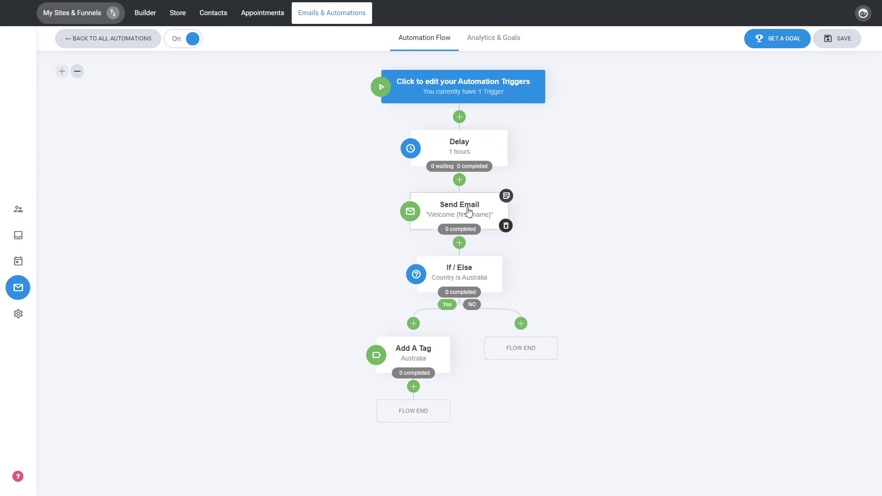
pyautogui.moveTo(404, 358)
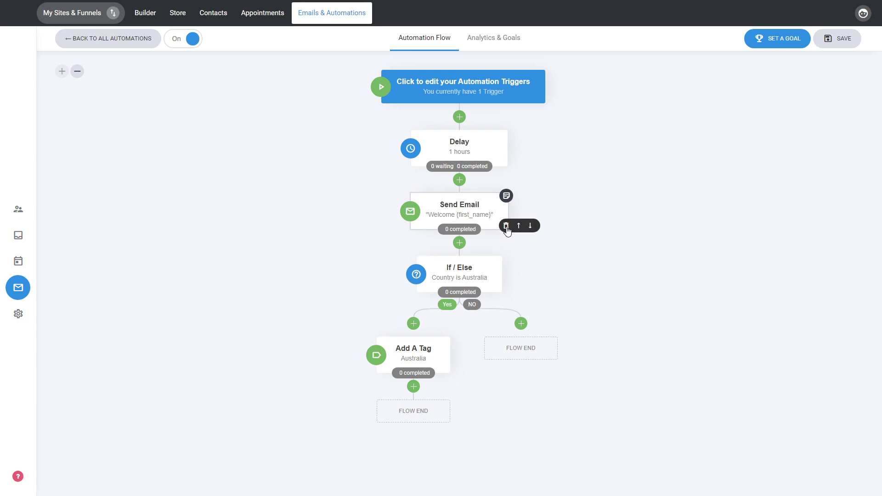
pyautogui.click(519, 226)
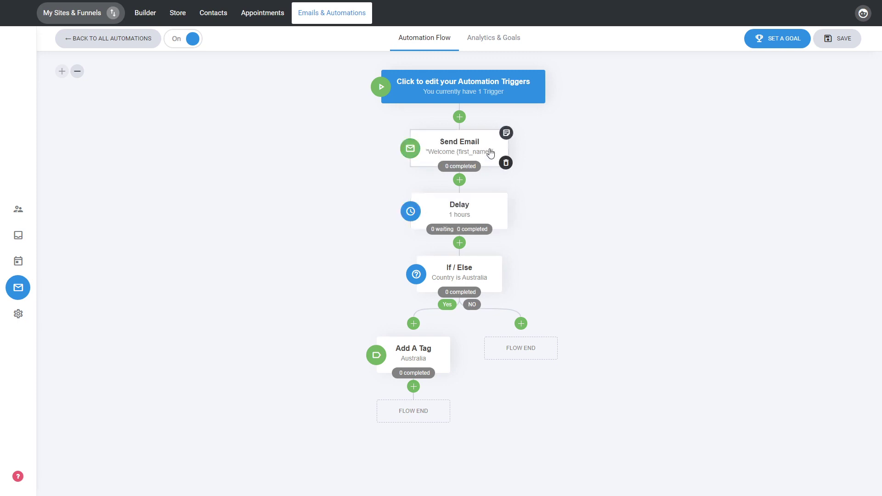
pyautogui.click(531, 163)
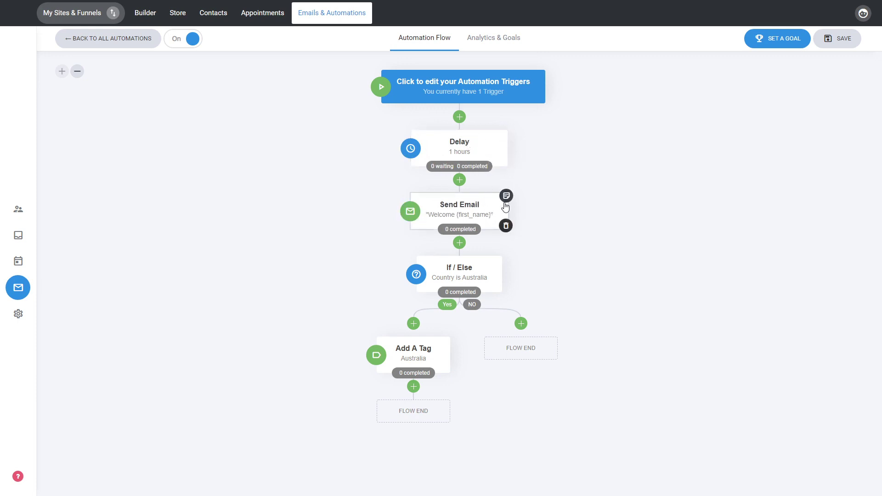
# Add a sticky note reading "Note" to the Send Email step
pyautogui.click(507, 196)
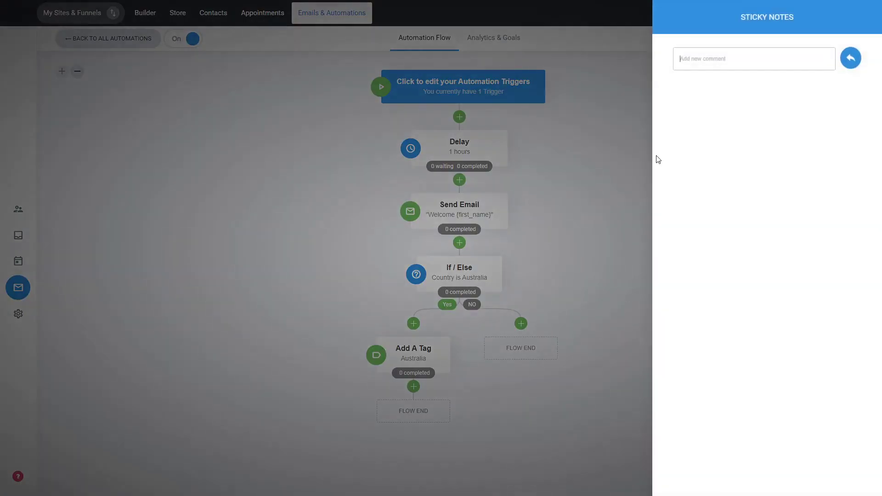
pyautogui.click(692, 65)
pyautogui.write('Note')
pyautogui.click(854, 67)
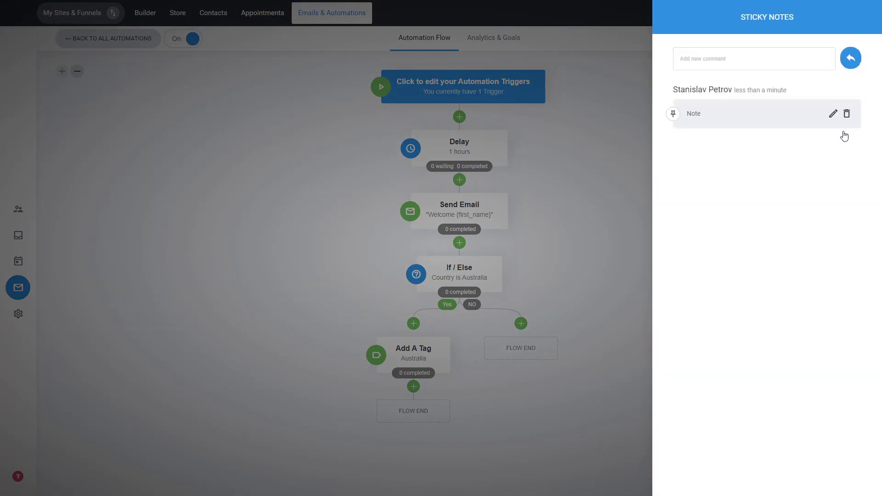
# Add a second sticky note reading "Note 2" to the Send Email step and pin it beside the step
pyautogui.write('Note 2')
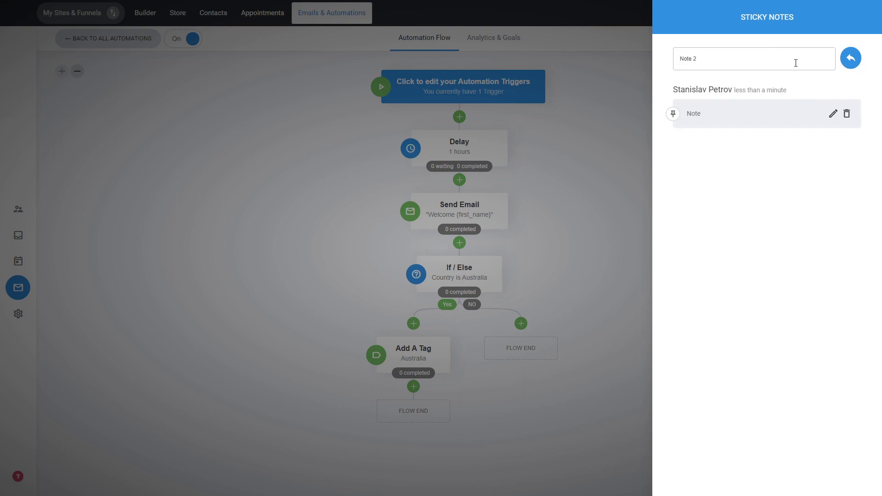
pyautogui.click(848, 65)
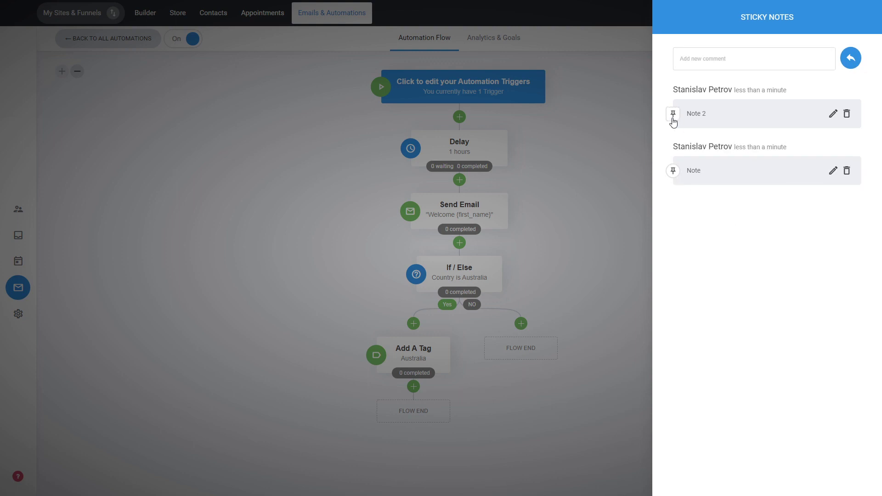
pyautogui.click(673, 121)
pyautogui.click(599, 199)
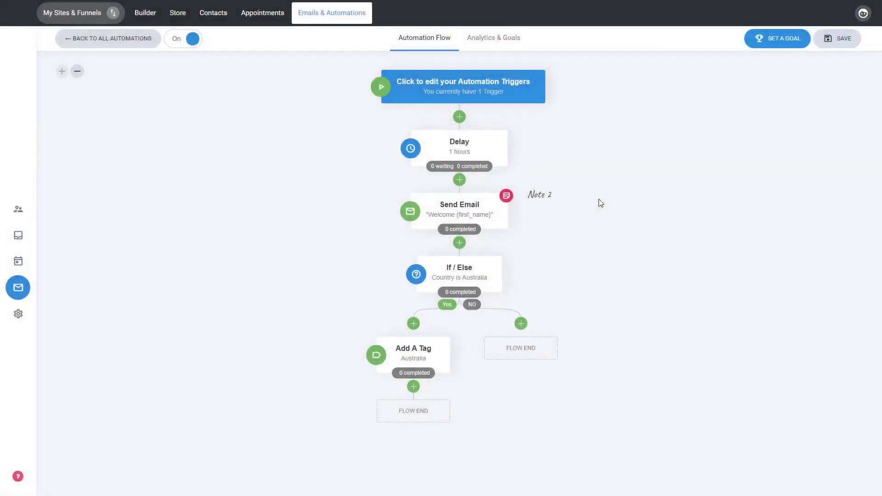
pyautogui.moveTo(505, 196)
pyautogui.moveTo(551, 205)
# Save the changes to the automation flow and return to the list of all automations
pyautogui.click(145, 41)
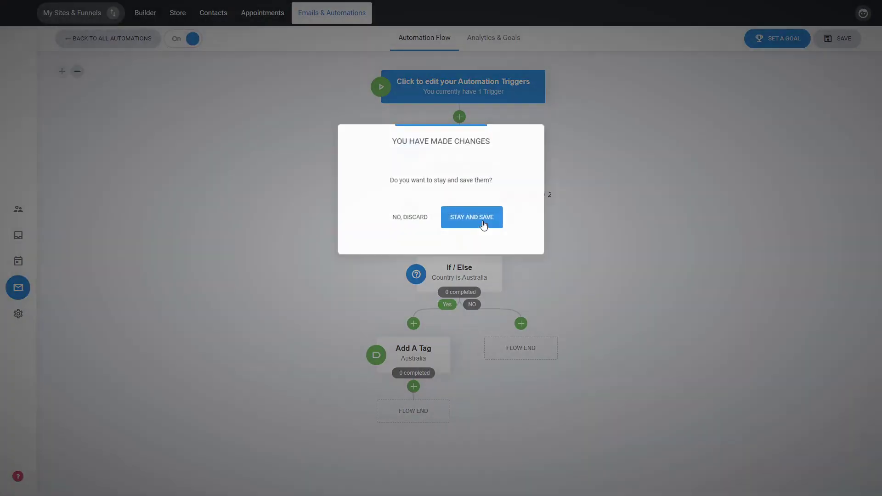
pyautogui.click(483, 223)
pyautogui.click(845, 39)
pyautogui.click(99, 39)
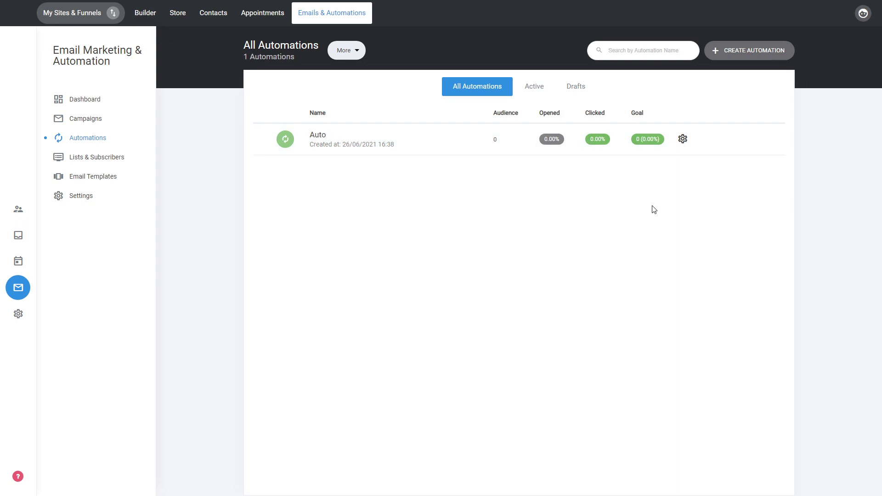
pyautogui.click(683, 139)
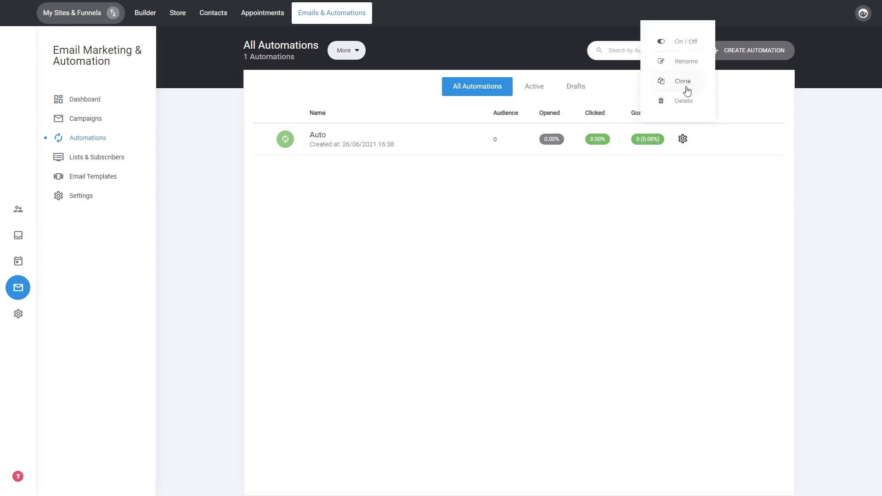
pyautogui.click(671, 189)
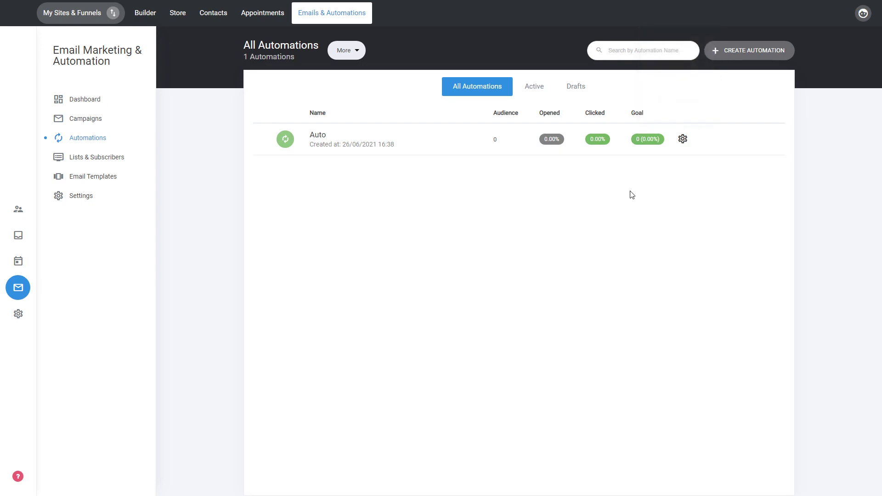